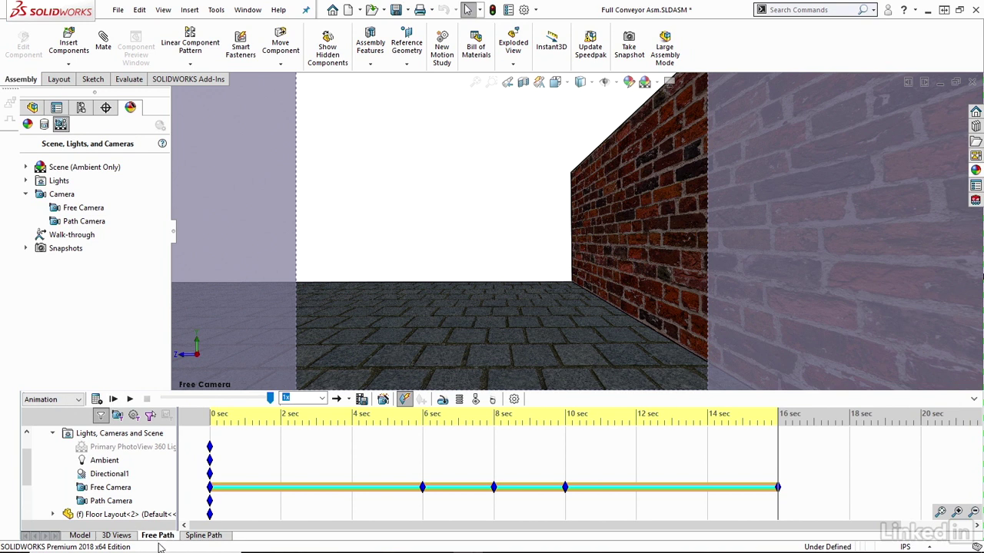
Switch to the Spline Path motion study tab.
{"action": "left_click", "coordinate": [203, 536]}
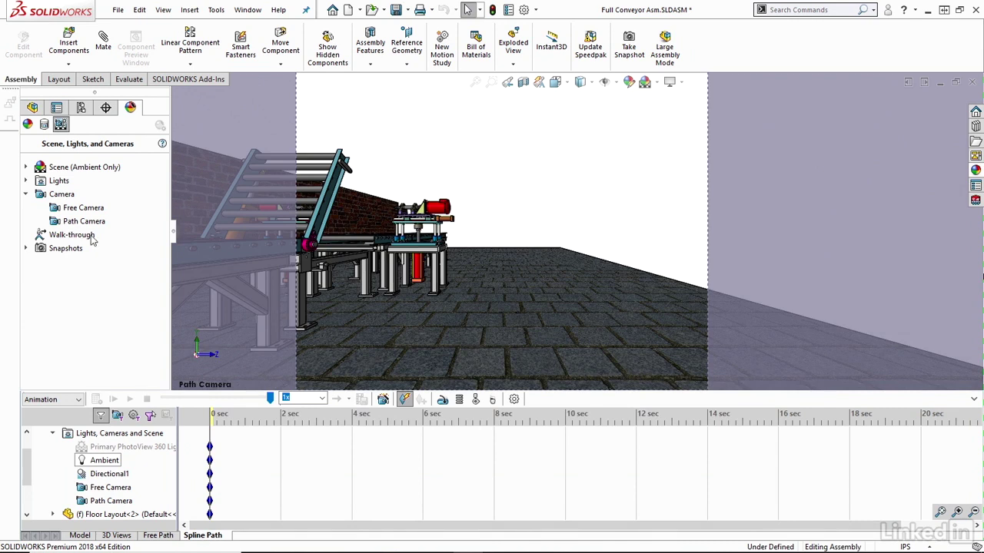
Show the feature tree, then orbit from the Front view to an elevated view of the conveyor.
{"action": "left_click", "coordinate": [33, 109]}
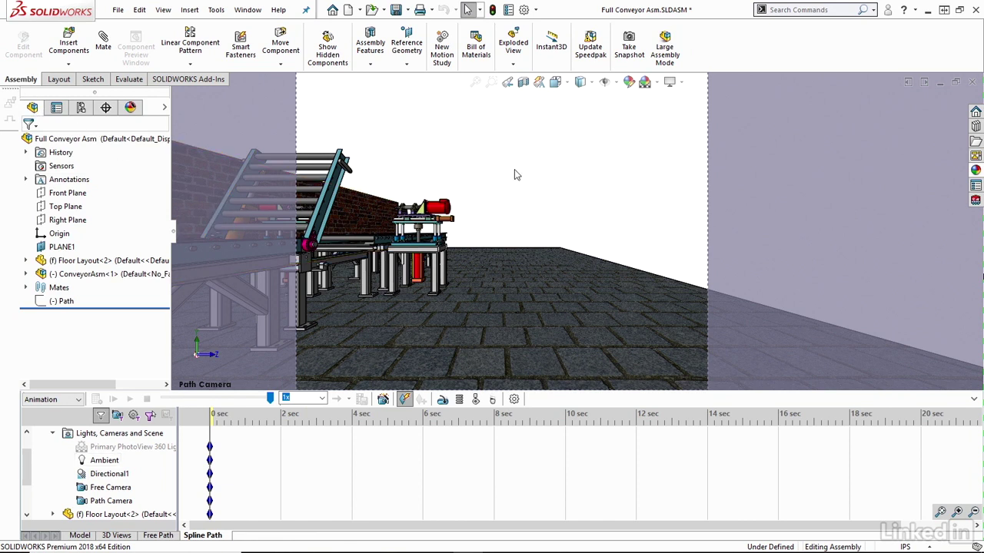
{"action": "key", "text": "space"}
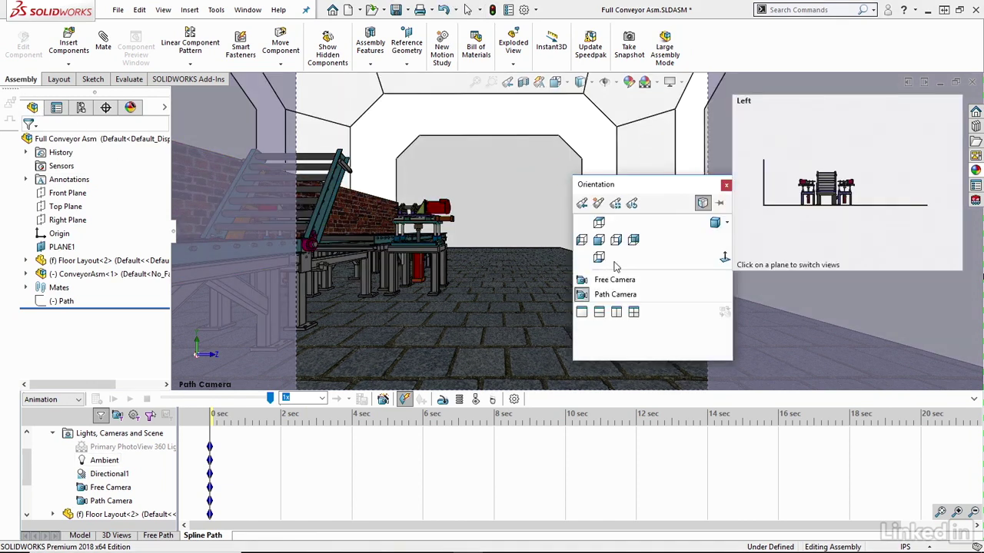
{"action": "left_click", "coordinate": [599, 240]}
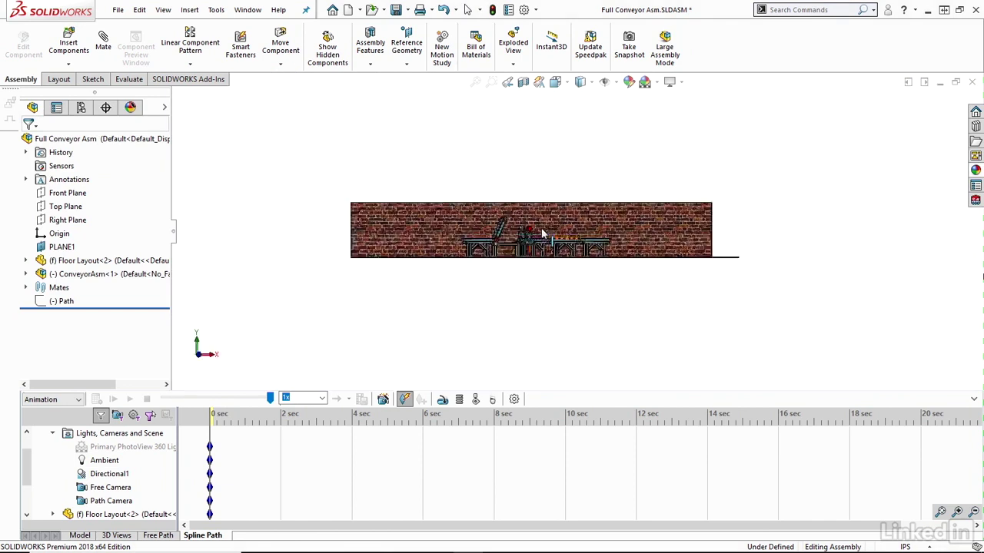
{"action": "middle_click_drag", "start_coordinate": [402, 228], "coordinate": [435, 280]}
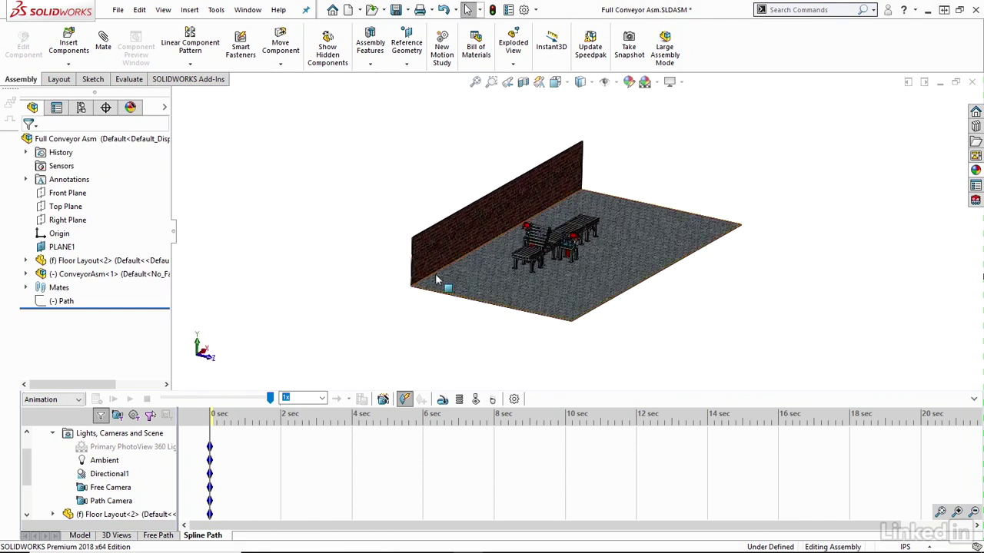
Show the hidden Path sketch so its loop appears on the floor around the conveyors.
{"action": "left_click", "coordinate": [62, 301]}
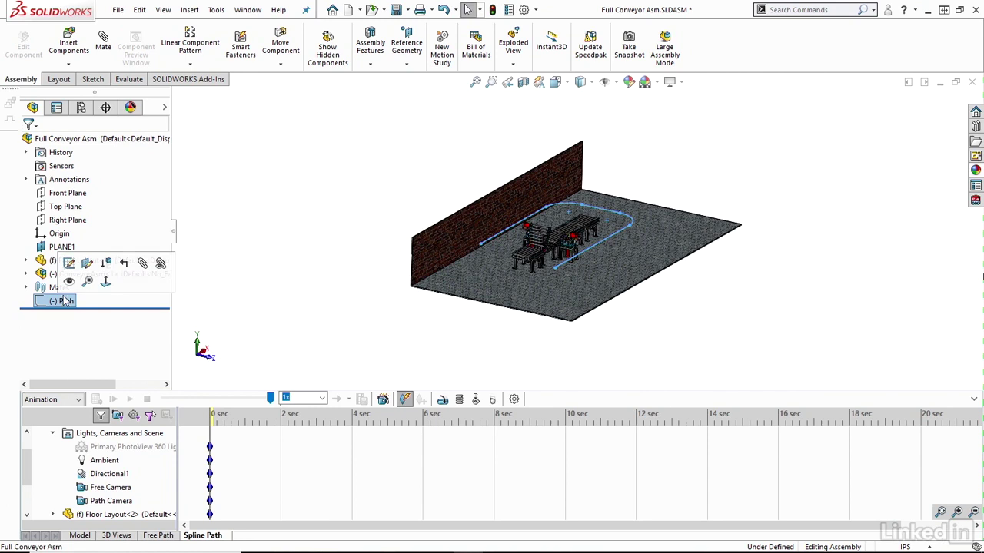
{"action": "left_click", "coordinate": [69, 282]}
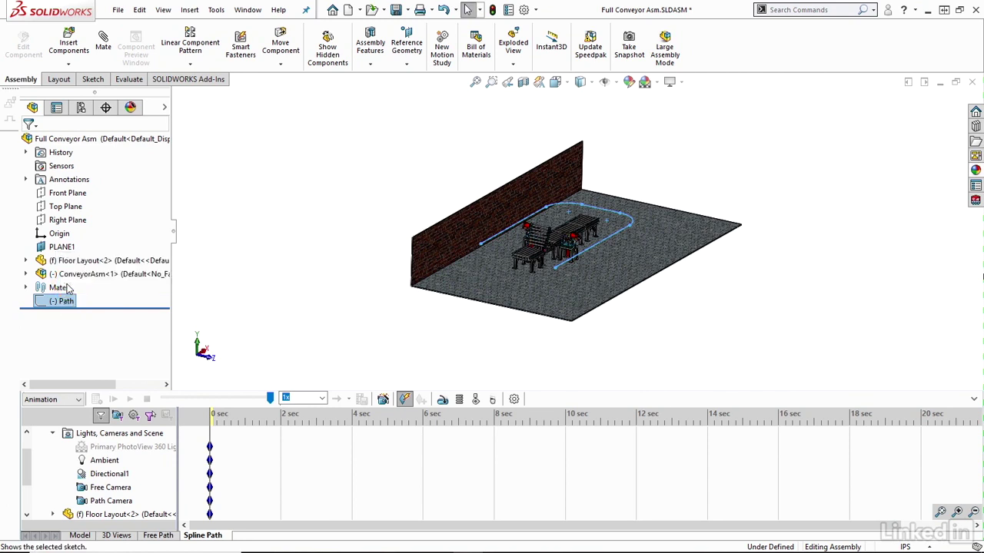
{"action": "left_click", "coordinate": [325, 274]}
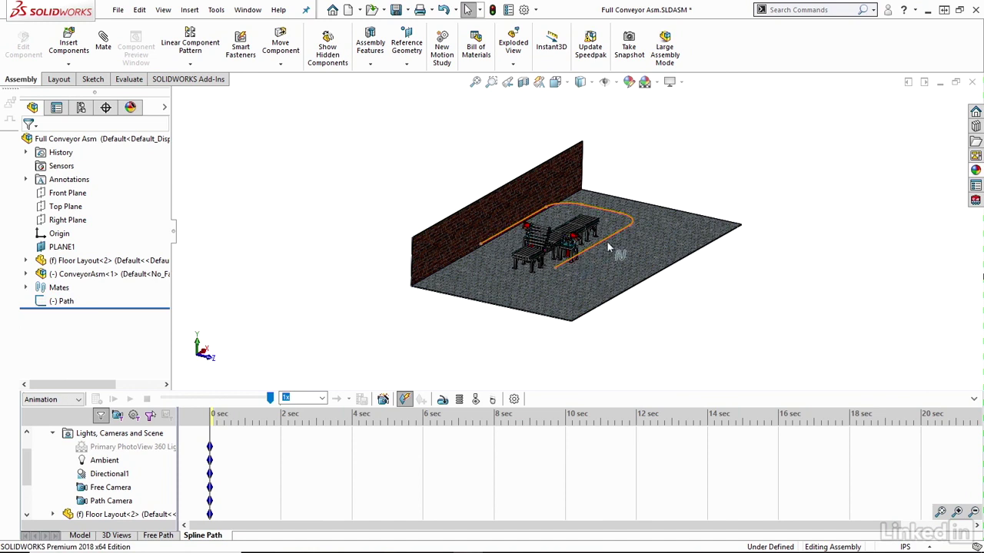
{"action": "mouse_move", "coordinate": [457, 332]}
{"action": "middle_mouse_down"}
{"action": "mouse_move", "coordinate": [479, 308]}
{"action": "mouse_move", "coordinate": [455, 329]}
{"action": "mouse_move", "coordinate": [470, 318]}
{"action": "middle_mouse_up"}
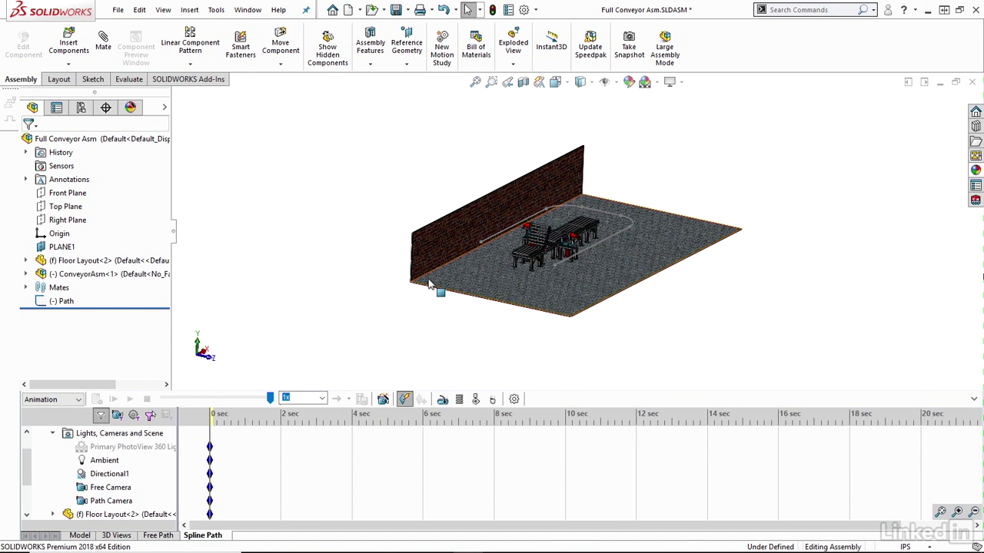
Reset the time bar to 0 sec and open the Path Camera properties, showing Spline1@Path.
{"action": "left_click", "coordinate": [430, 284]}
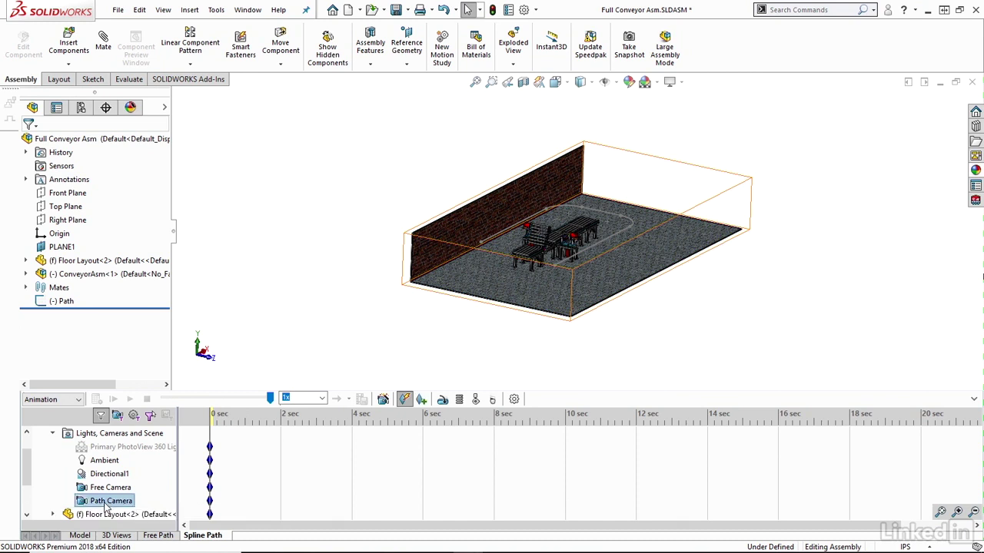
{"action": "left_click", "coordinate": [209, 431]}
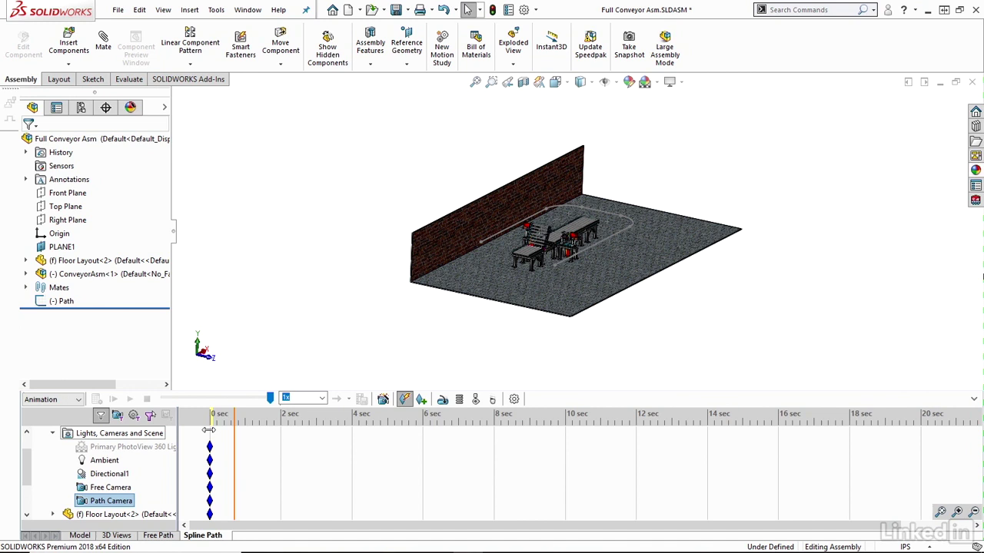
{"action": "left_click", "coordinate": [207, 430]}
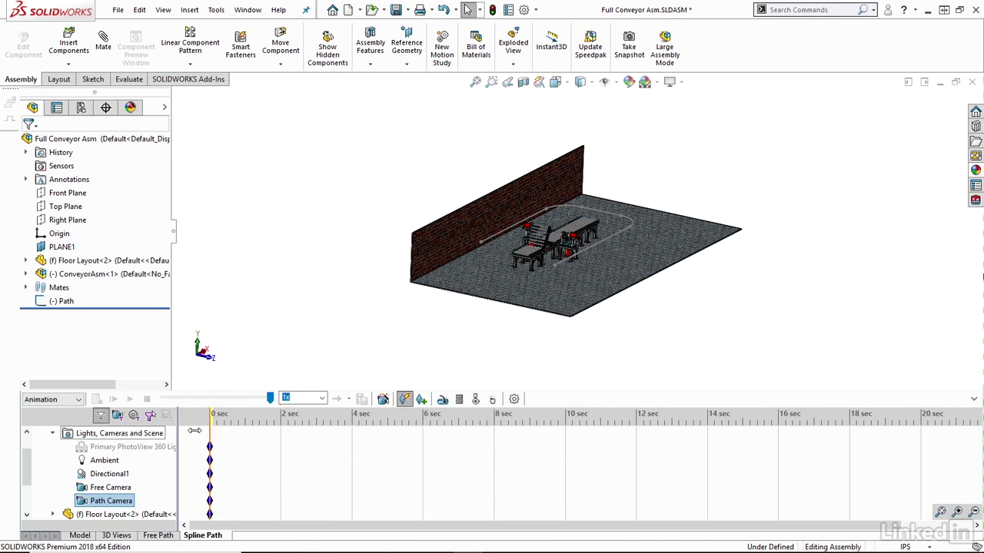
{"action": "right_click", "coordinate": [113, 504]}
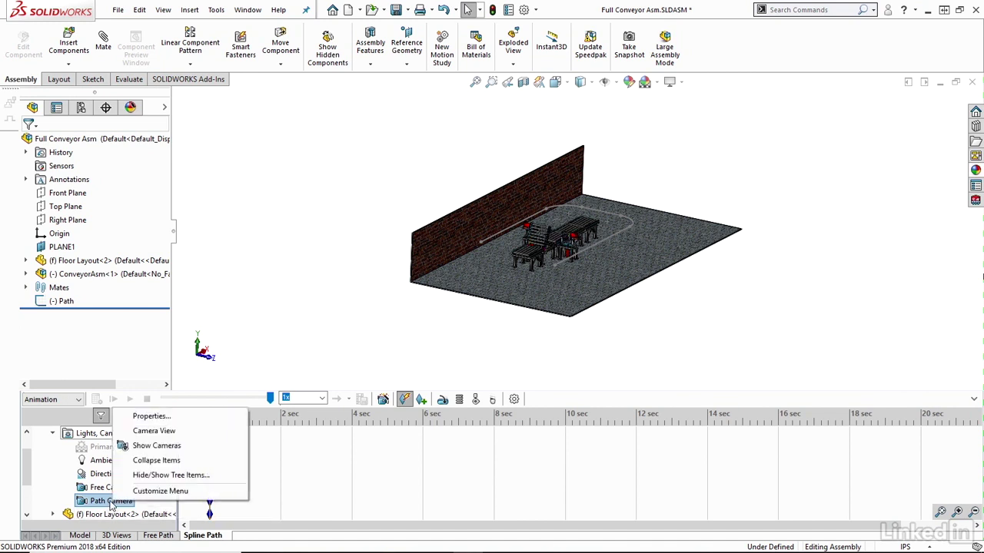
{"action": "left_click", "coordinate": [151, 416]}
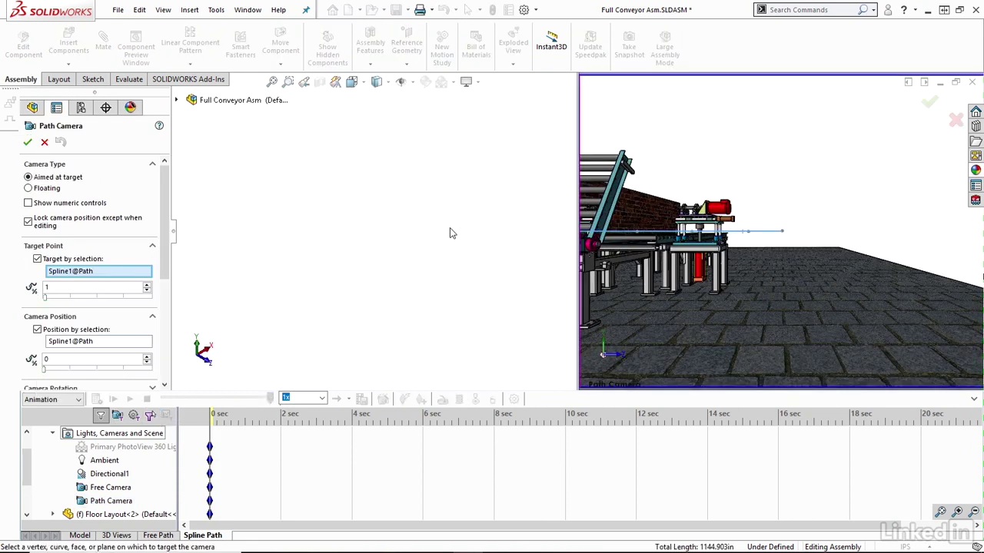
{"action": "key", "text": "space"}
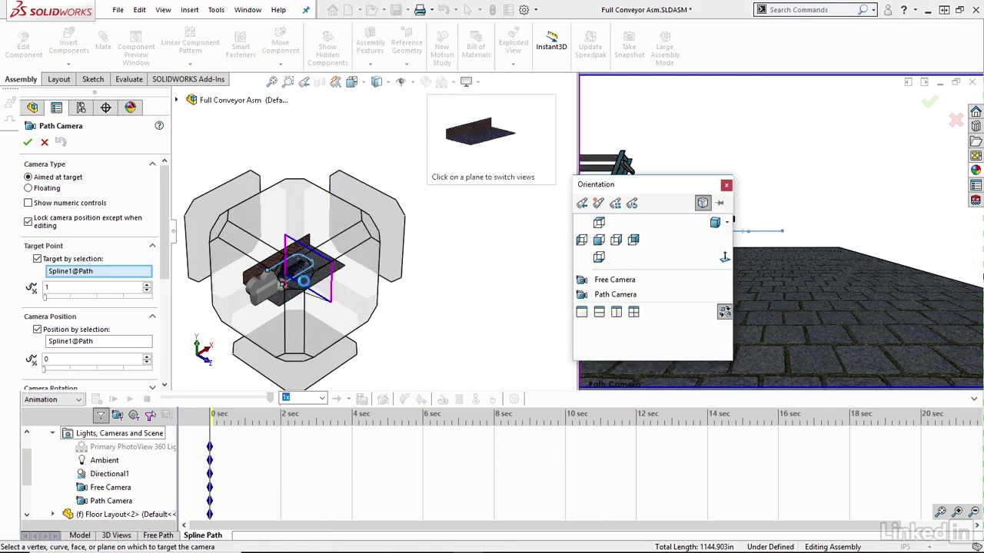
{"action": "left_click", "coordinate": [305, 288]}
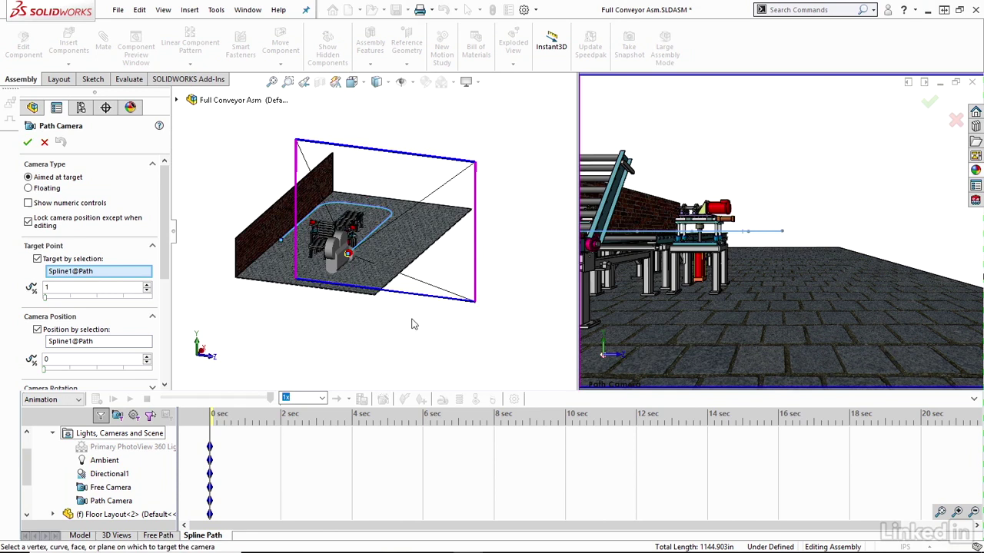
{"action": "middle_click_drag", "start_coordinate": [413, 322], "coordinate": [377, 347]}
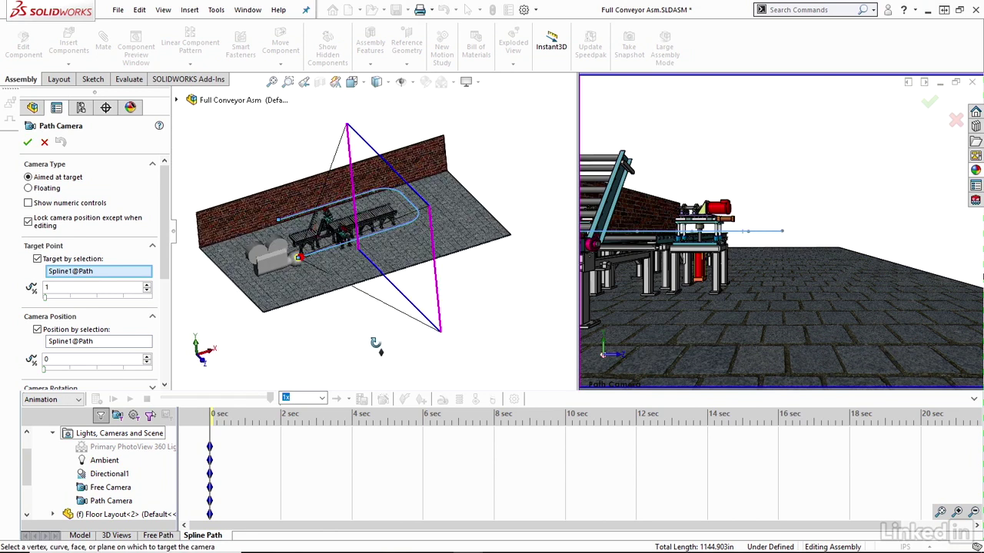
Clear the spline from the camera's target and position, and drag the camera to 85.548in away.
{"action": "right_click", "coordinate": [90, 277]}
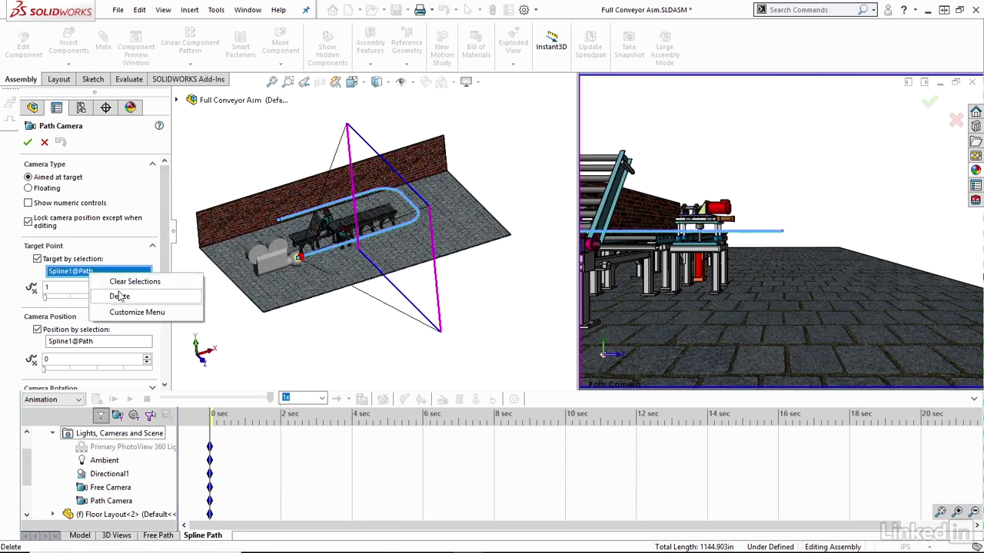
{"action": "left_click", "coordinate": [122, 294]}
{"action": "right_click", "coordinate": [82, 325]}
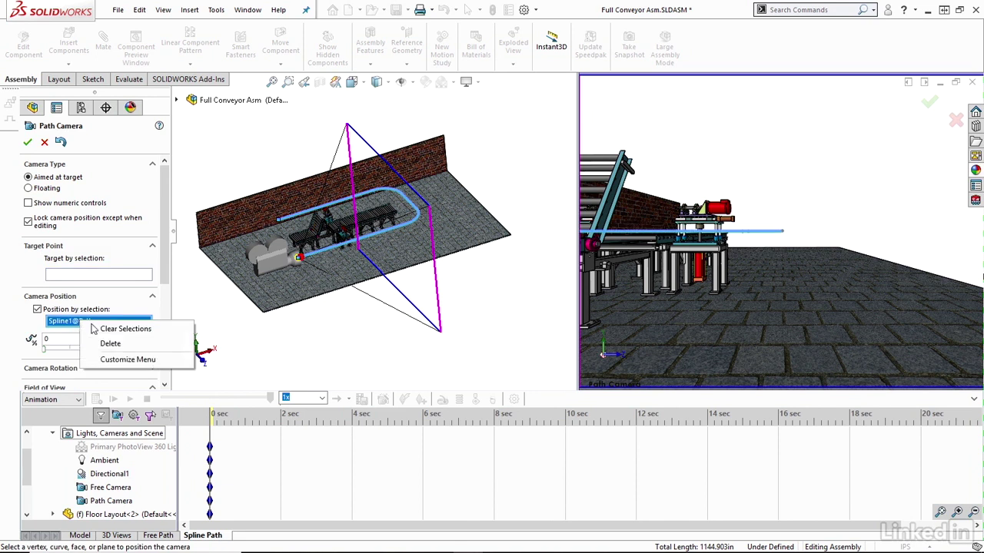
{"action": "left_click", "coordinate": [108, 343]}
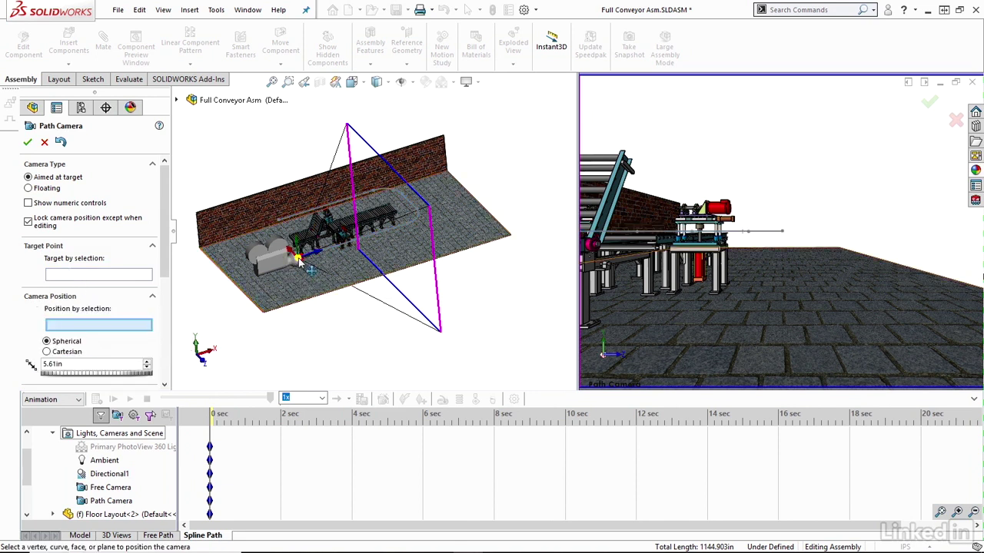
{"action": "left_click_drag", "start_coordinate": [305, 265], "coordinate": [212, 246]}
{"action": "left_click_drag", "start_coordinate": [310, 268], "coordinate": [274, 282]}
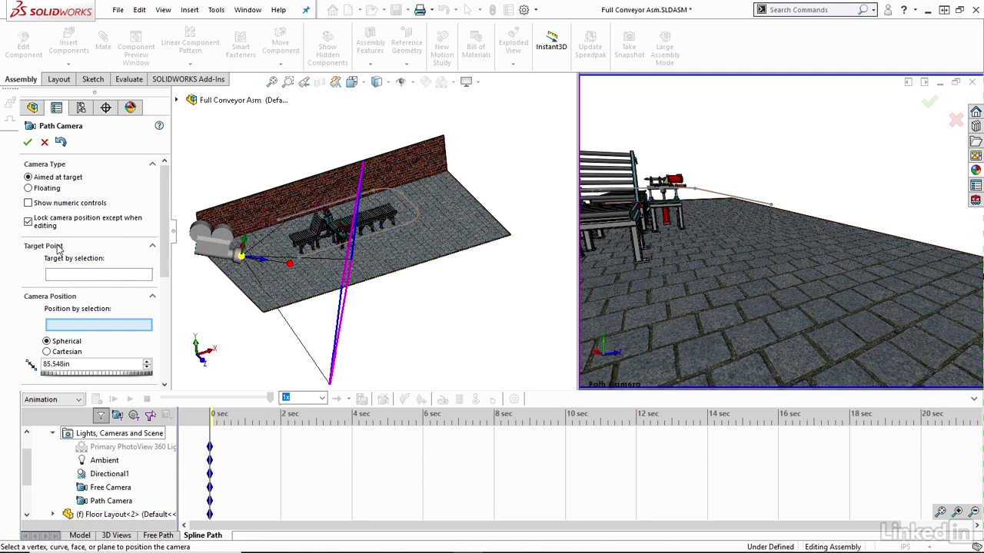
Pick the sketched spline as the camera target and activate Position by selection.
{"action": "left_click", "coordinate": [67, 280]}
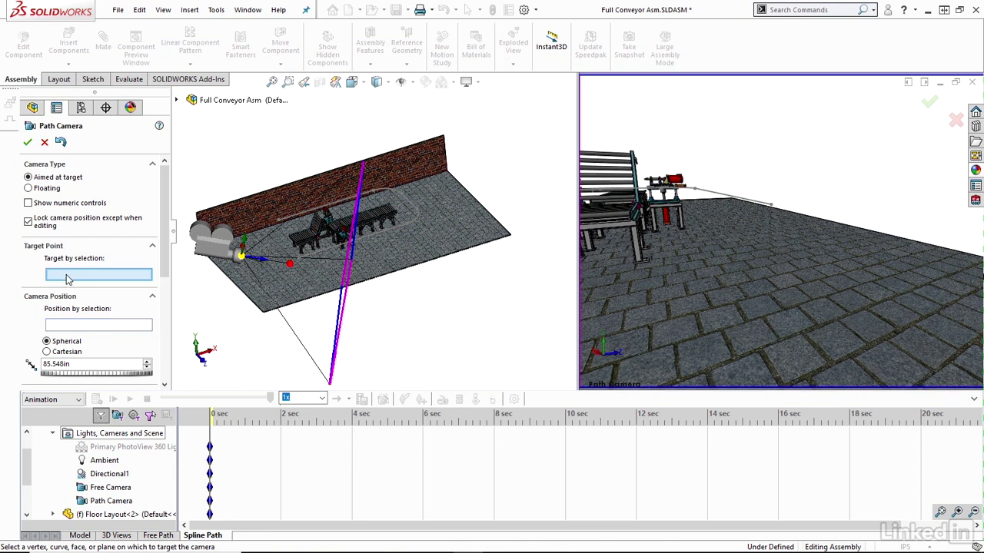
{"action": "left_click", "coordinate": [326, 255]}
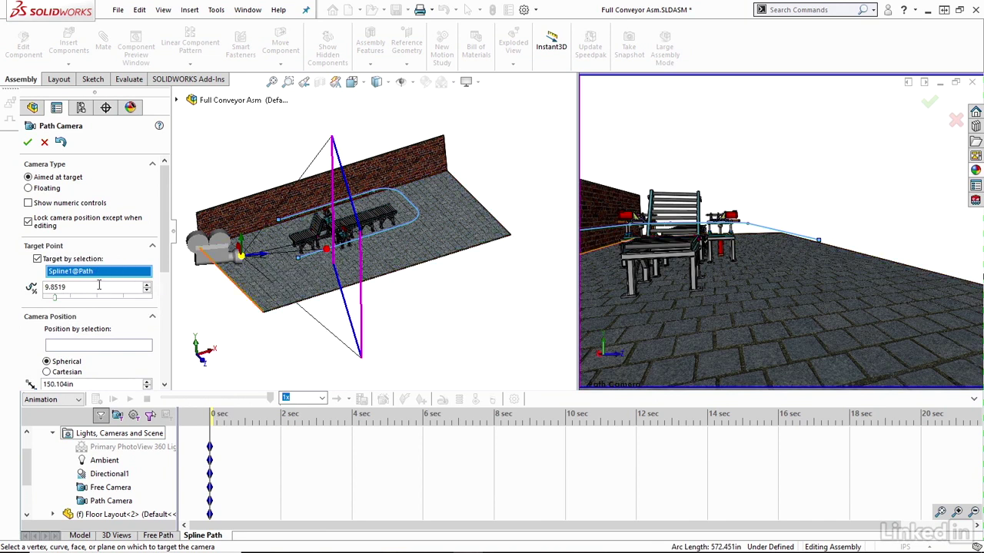
{"action": "mouse_move", "coordinate": [315, 289]}
{"action": "middle_mouse_down"}
{"action": "mouse_move", "coordinate": [317, 265]}
{"action": "mouse_move", "coordinate": [314, 272]}
{"action": "middle_mouse_up"}
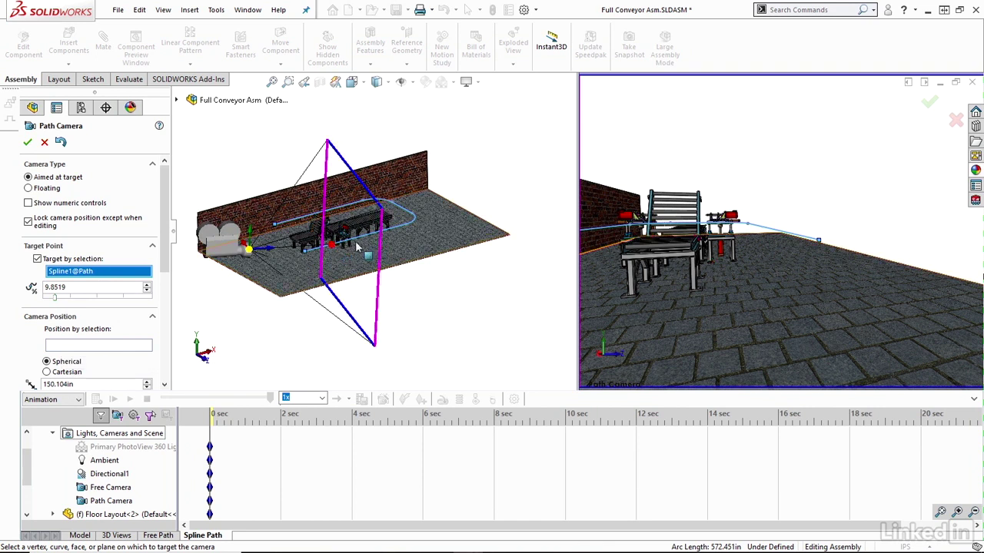
{"action": "left_click", "coordinate": [83, 346]}
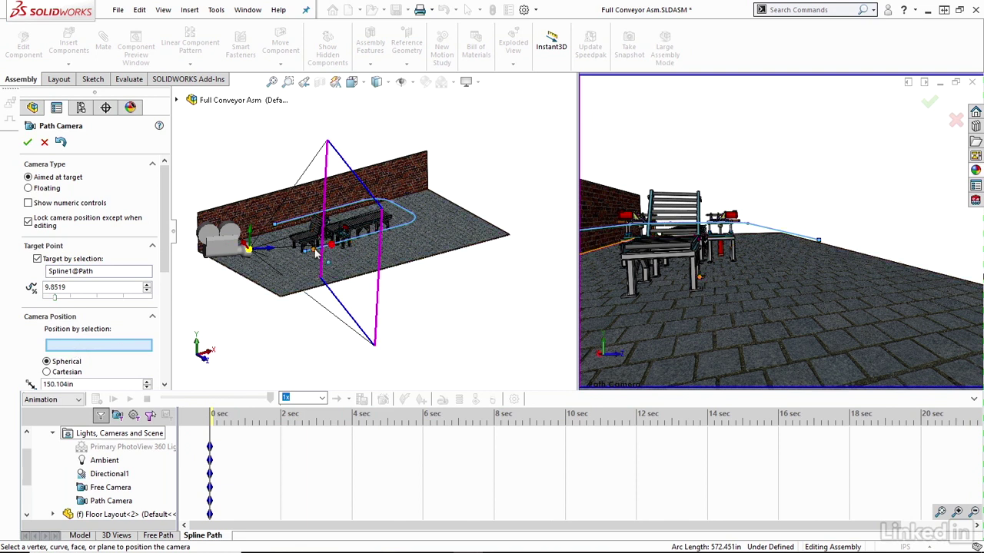
{"action": "middle_click_drag", "start_coordinate": [315, 254], "coordinate": [336, 279]}
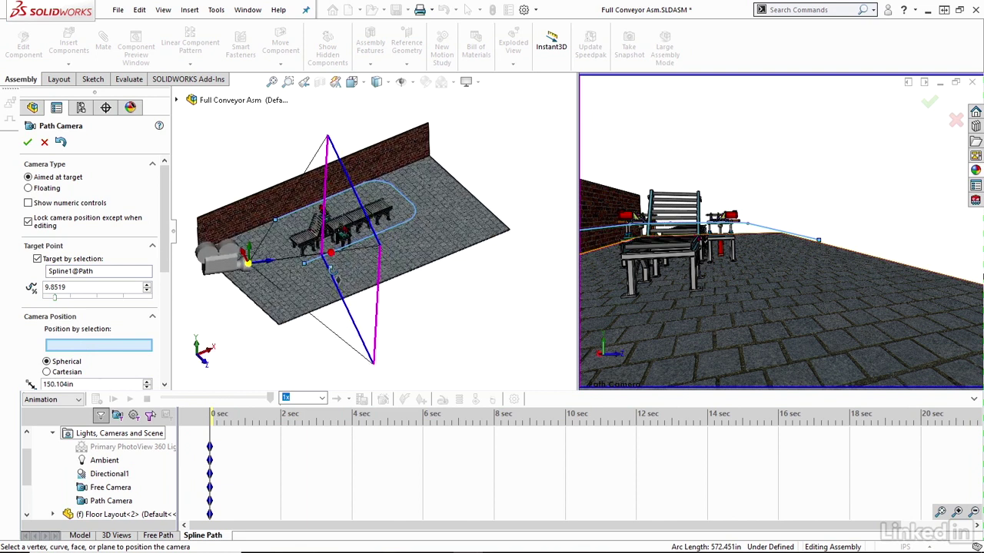
Attach the camera position to the spline, placing the camera at 0 with its target at 1.
{"action": "left_click", "coordinate": [313, 265]}
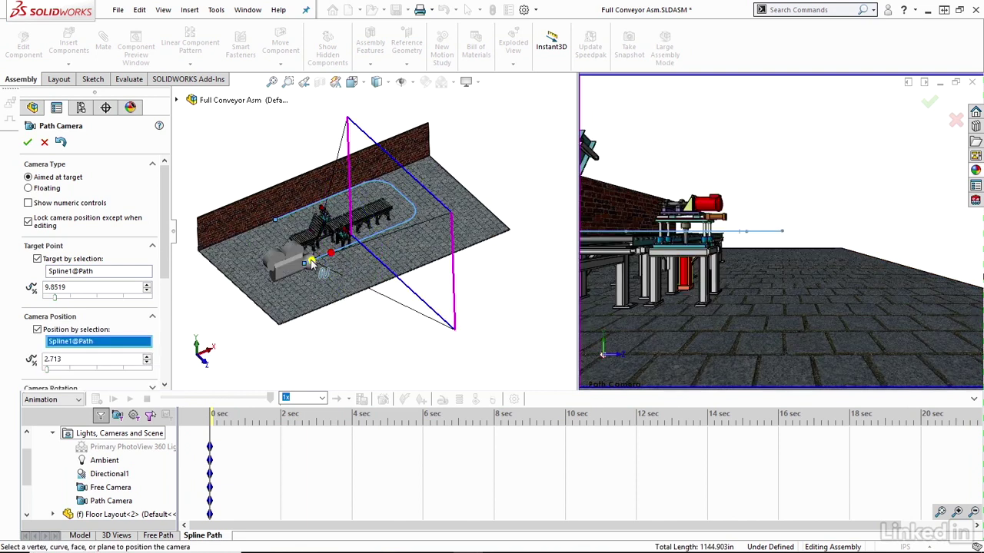
{"action": "middle_click_drag", "start_coordinate": [314, 330], "coordinate": [280, 262]}
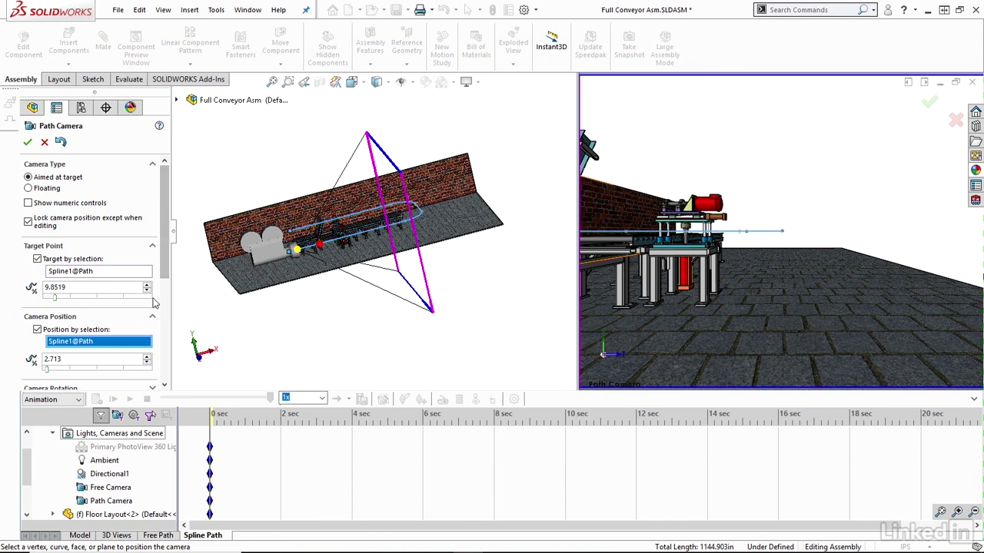
{"action": "mouse_move", "coordinate": [55, 298]}
{"action": "left_mouse_down"}
{"action": "mouse_move", "coordinate": [126, 301]}
{"action": "mouse_move", "coordinate": [67, 303]}
{"action": "left_mouse_up"}
{"action": "mouse_move", "coordinate": [49, 373]}
{"action": "left_mouse_down"}
{"action": "mouse_move", "coordinate": [89, 371]}
{"action": "mouse_move", "coordinate": [54, 371]}
{"action": "left_mouse_up"}
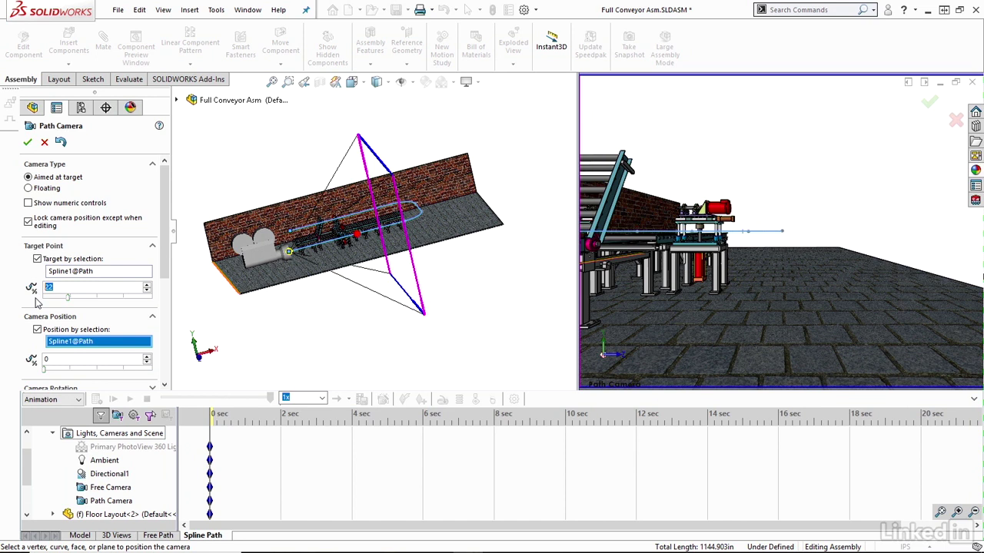
{"action": "type", "text": "1"}
{"action": "key", "text": "Return"}
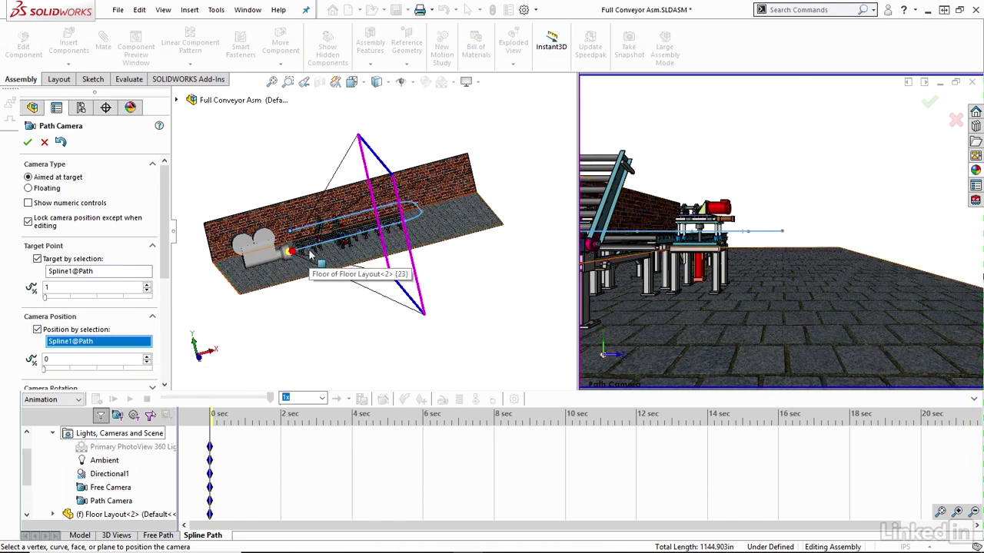
Accept the camera setup, move the time bar to about 3.5 sec, and disable view key creation.
{"action": "left_click", "coordinate": [27, 143]}
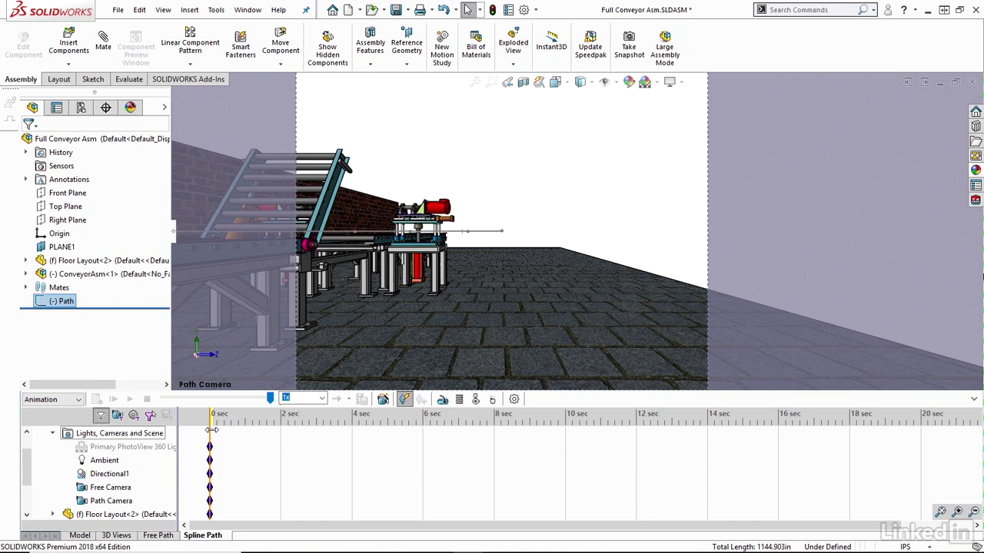
{"action": "left_click_drag", "start_coordinate": [212, 431], "coordinate": [848, 463]}
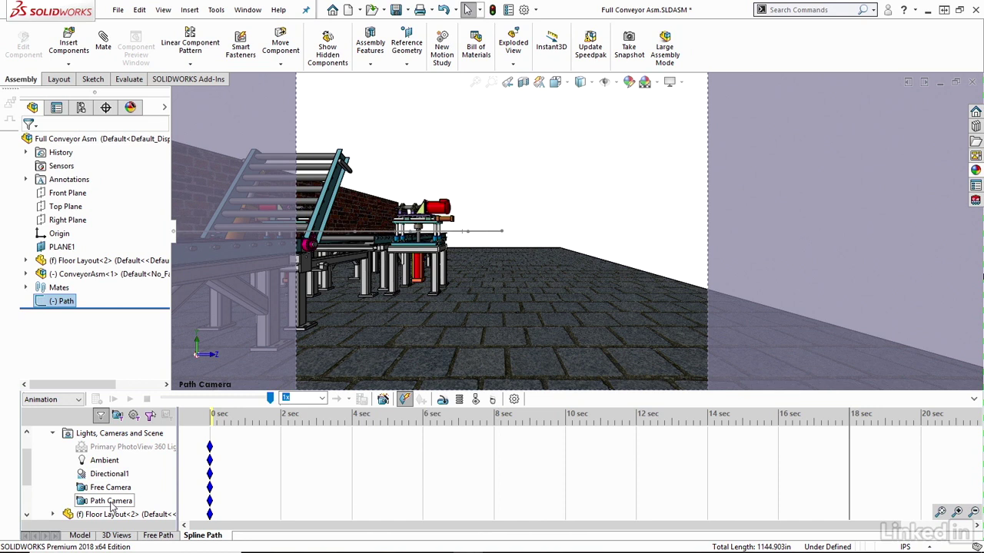
{"action": "scroll", "coordinate": [111, 499], "scroll_direction": "up", "scroll_amount": 2}
{"action": "right_click", "coordinate": [111, 449]}
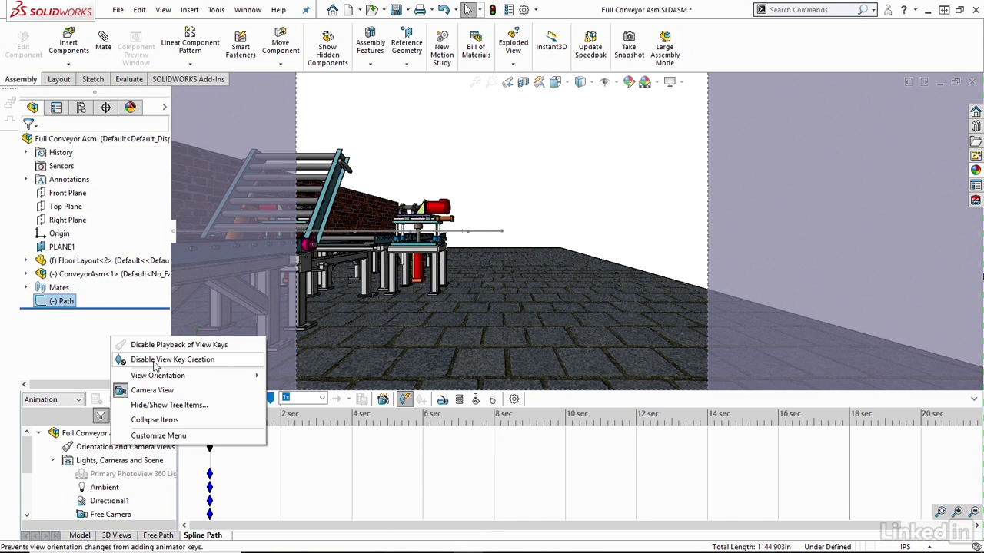
{"action": "left_click", "coordinate": [95, 455]}
Reopen the Path Camera properties from the MotionManager tree.
{"action": "scroll", "coordinate": [100, 461], "scroll_direction": "down", "scroll_amount": 3}
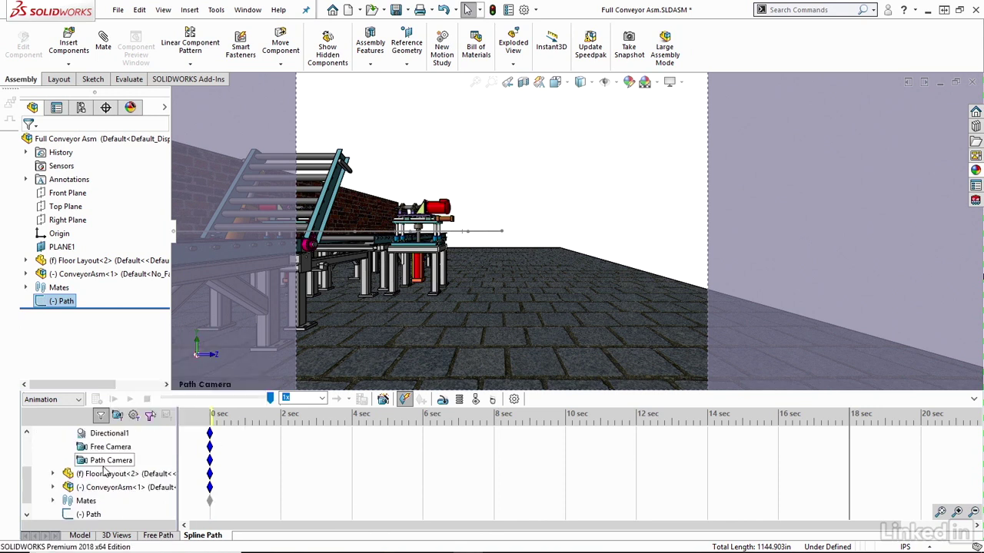
{"action": "left_click", "coordinate": [112, 460]}
{"action": "right_click", "coordinate": [110, 461]}
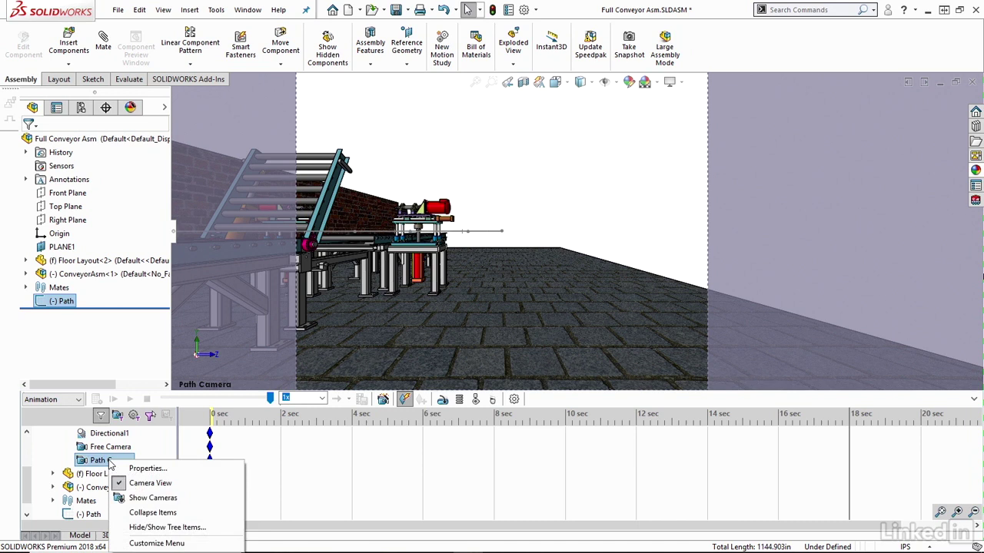
{"action": "left_click", "coordinate": [147, 406]}
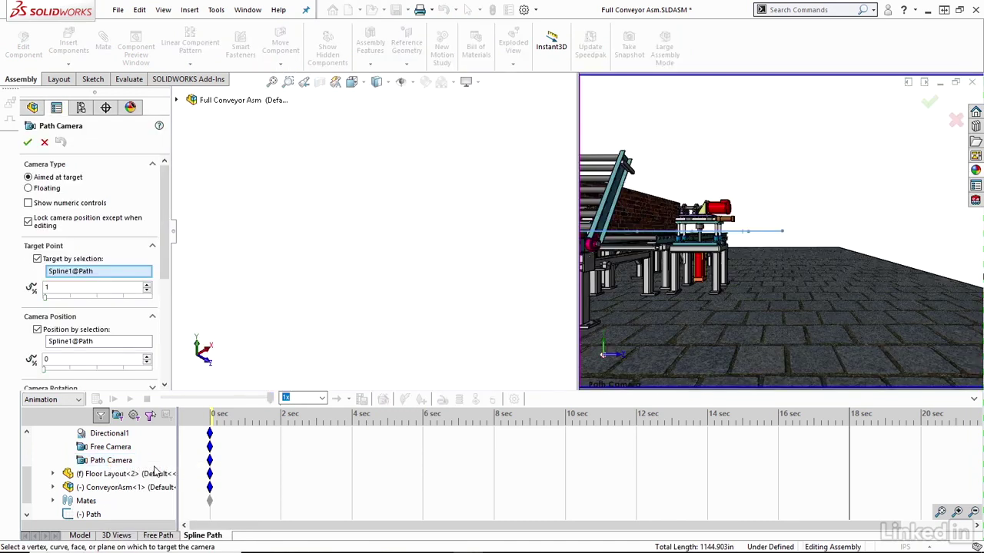
In Isometric view, set the target point to 100 and the camera position to 99.
{"action": "key", "text": "space"}
{"action": "left_click", "coordinate": [211, 268]}
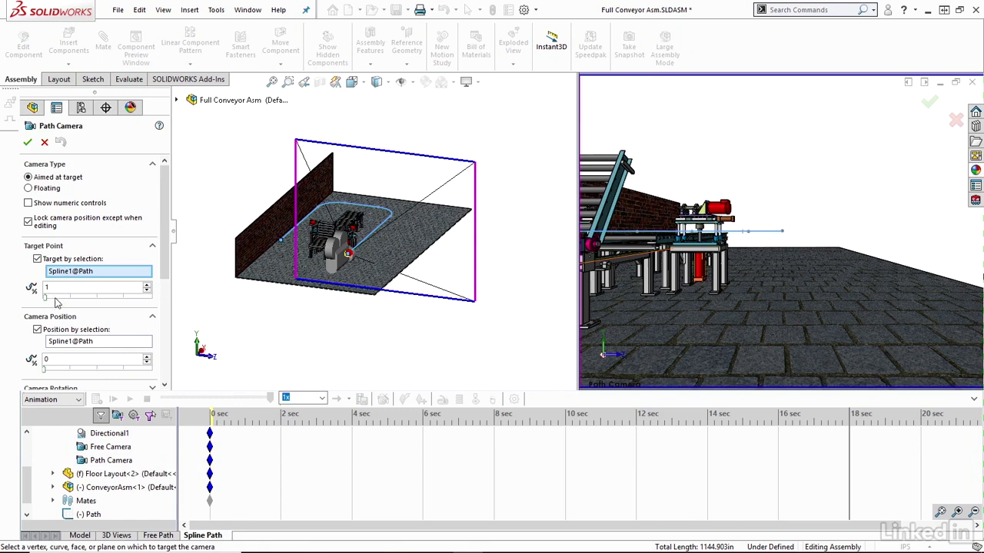
{"action": "left_click_drag", "start_coordinate": [46, 301], "coordinate": [151, 309]}
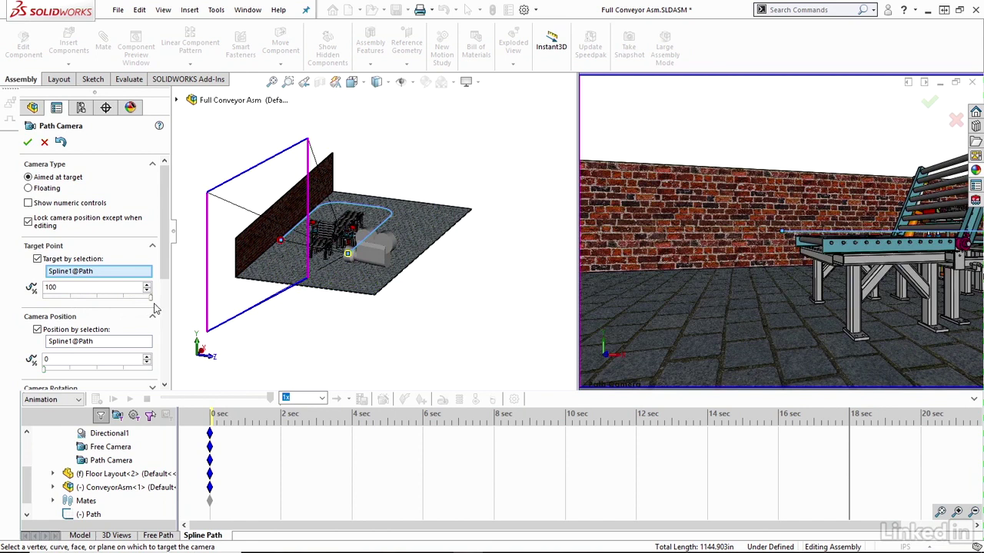
{"action": "left_click_drag", "start_coordinate": [44, 370], "coordinate": [140, 372]}
{"action": "double_click", "coordinate": [46, 359]}
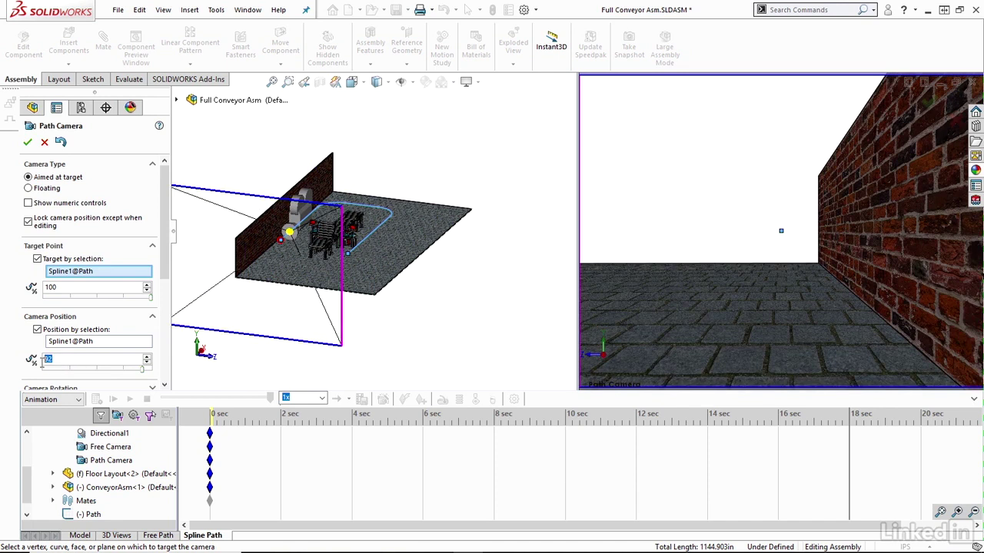
{"action": "type", "text": "9"}
{"action": "key", "text": "Return"}
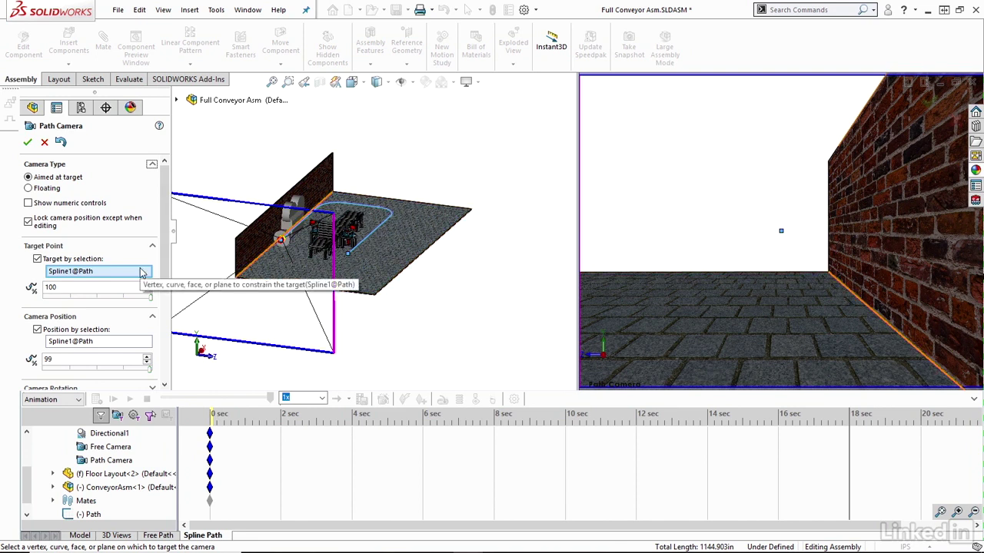
Accept the Path Camera settings, keyed at 18 sec, and play the study from the start.
{"action": "left_click", "coordinate": [28, 144]}
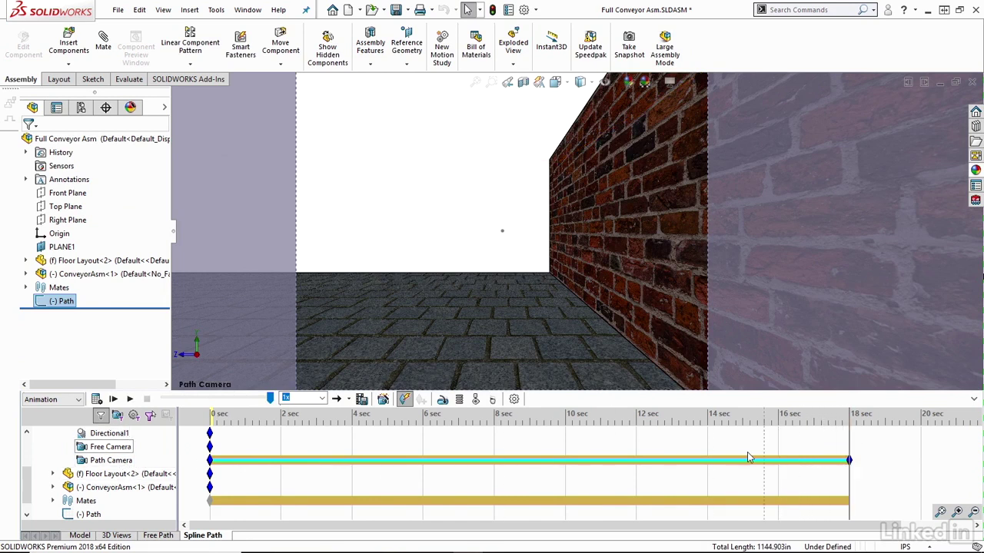
{"action": "left_click", "coordinate": [113, 400]}
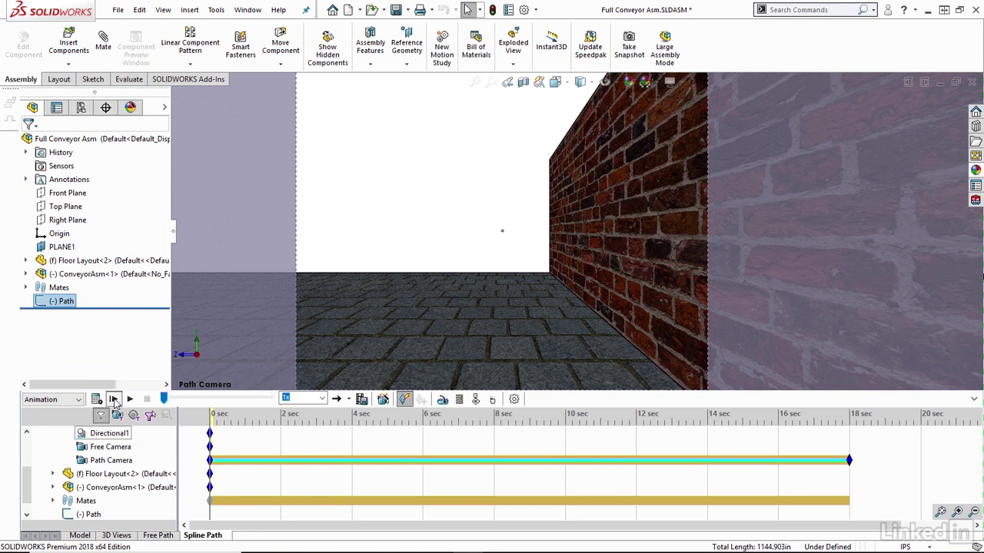